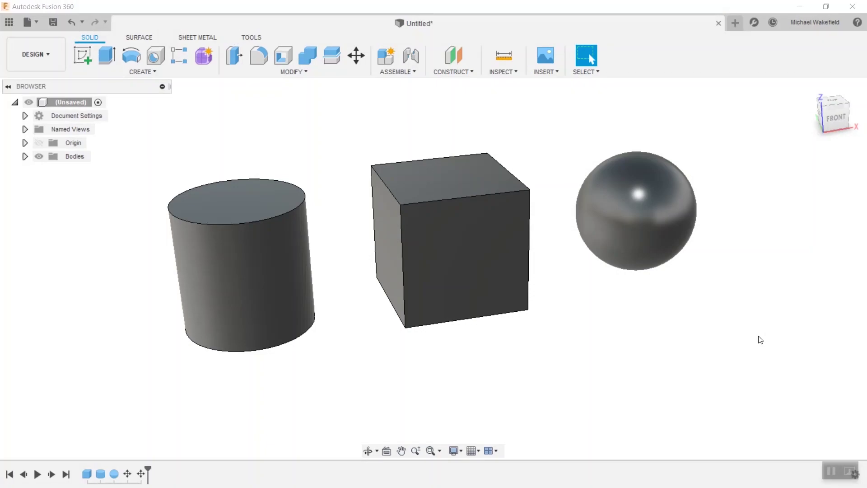
Switch from the DESIGN workspace to the RENDER workspace.
click(44, 55)
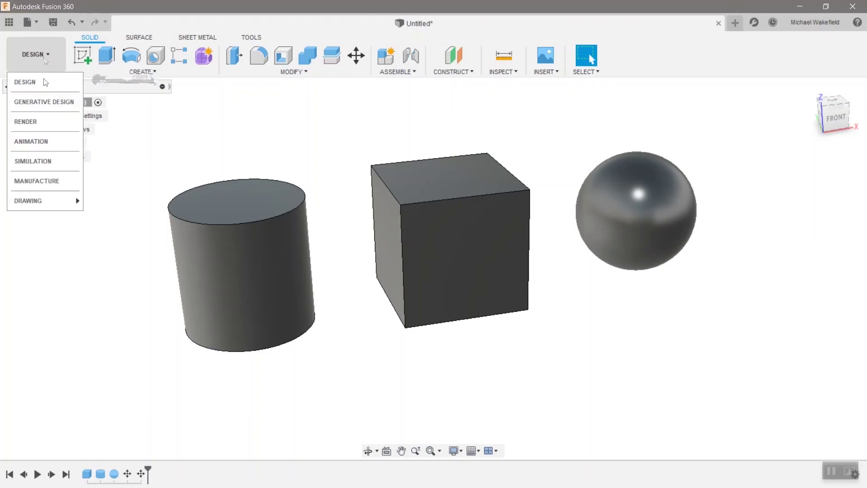
click(48, 119)
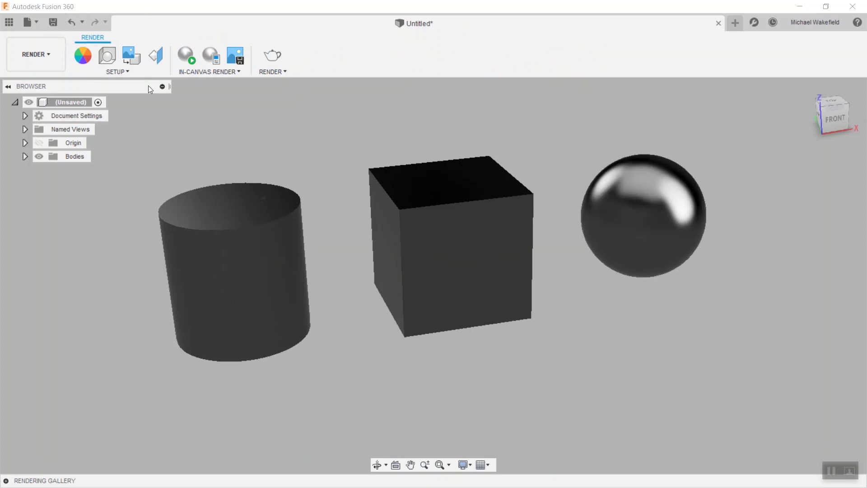
Zoom in on the sphere and open the Appearance library expanded to full size.
click(494, 332)
scroll(549, 355, up, 5)
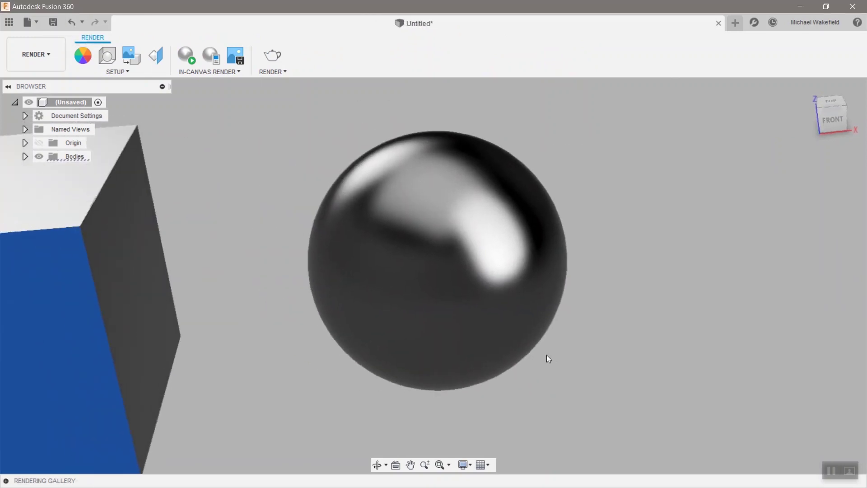
click(85, 56)
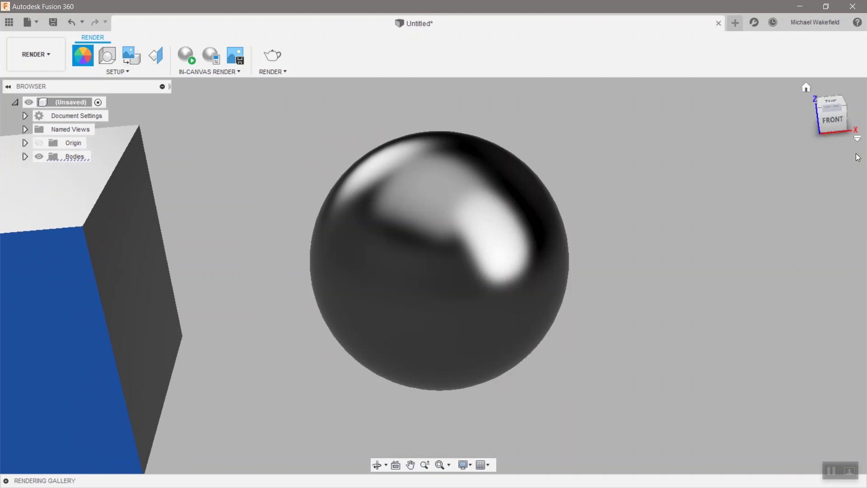
click(858, 180)
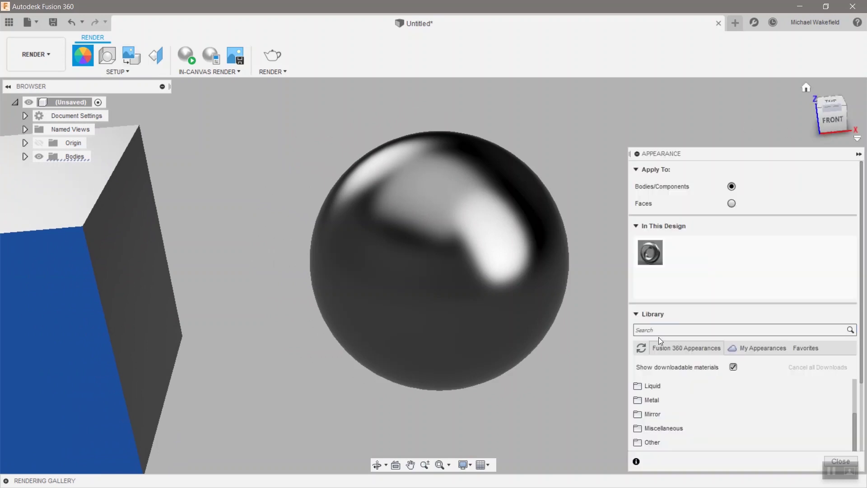
Duplicate the Steel - Satin appearance and open the copy for editing.
right_click(655, 255)
click(687, 272)
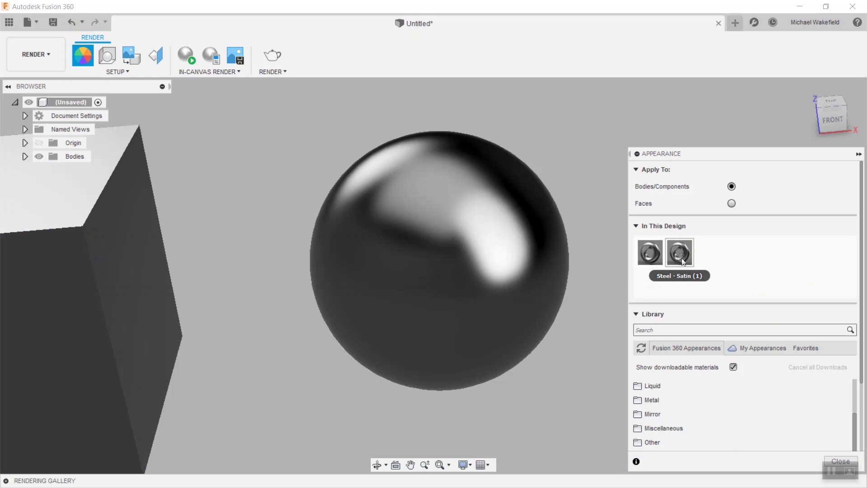
right_click(683, 255)
click(695, 266)
Rename the copy 'Galvanized Aluminium' and lighten its colour to RGB 229, 227, 227.
drag(578, 159, 428, 158)
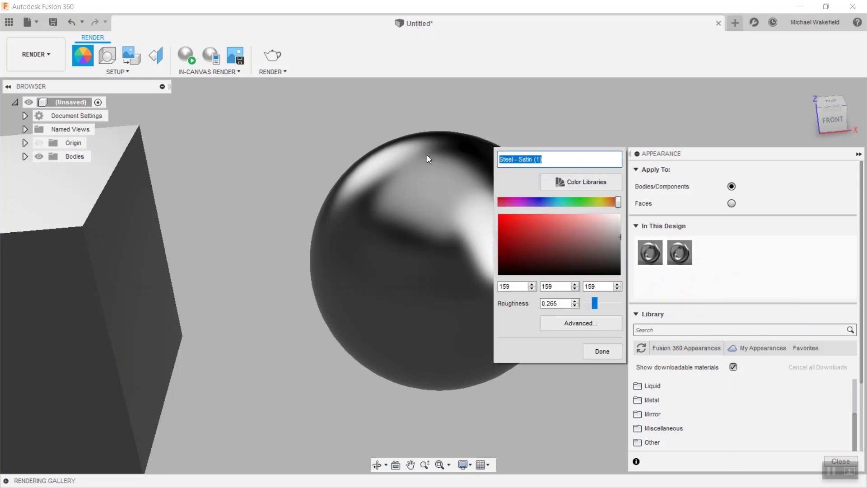
text(Galvanized Aluminium)
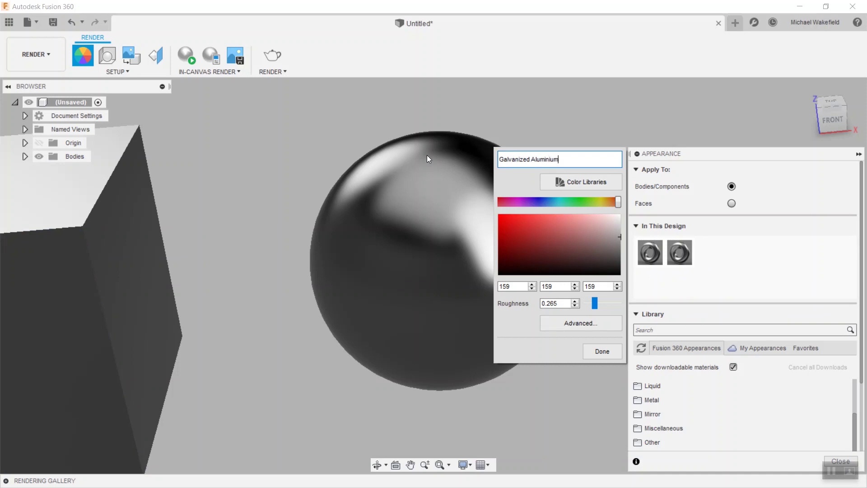
drag(620, 235, 617, 218)
click(618, 219)
Apply Galvanized Aluminium to the sphere and start an in-canvas render.
click(609, 350)
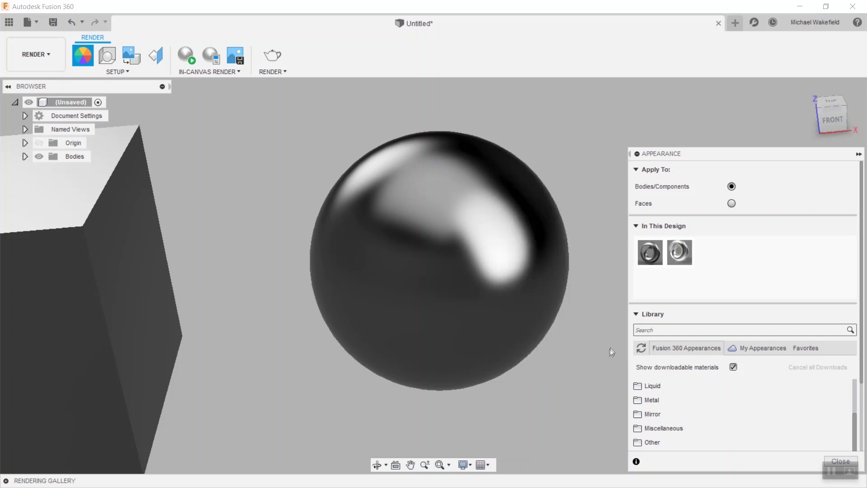
drag(680, 252, 499, 249)
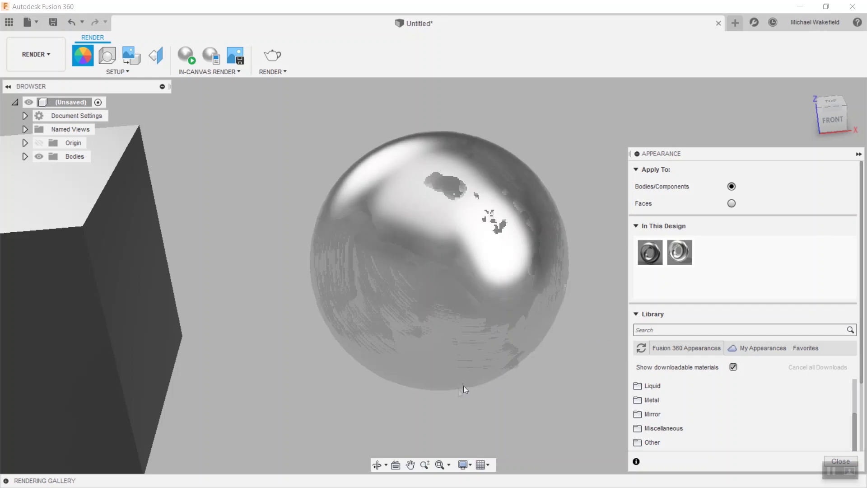
click(185, 55)
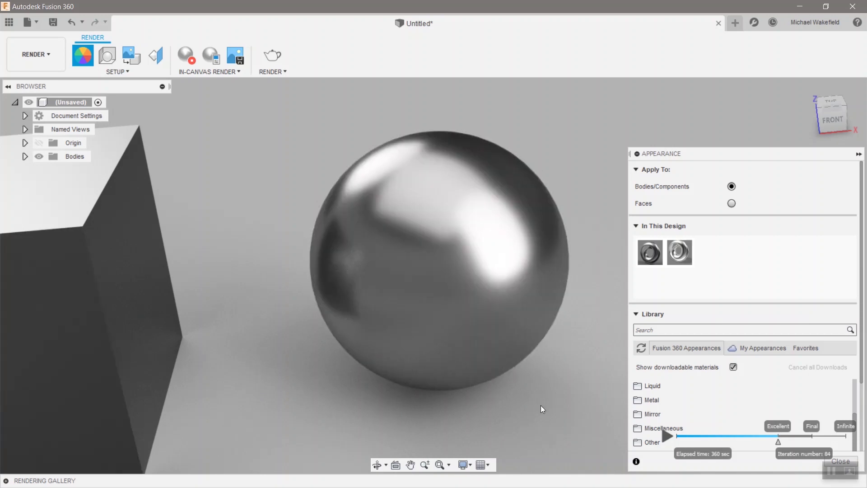
Open Galvanized Aluminium in the full Material Editor, moved aside and enlarged.
right_click(685, 259)
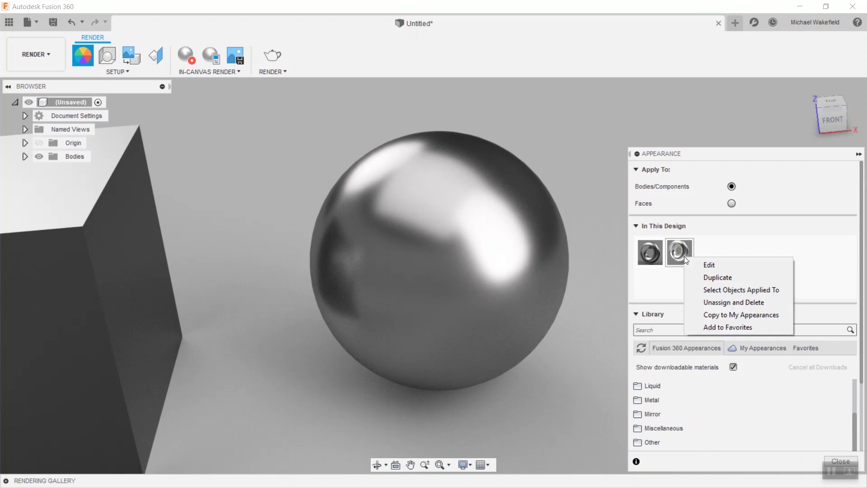
click(706, 265)
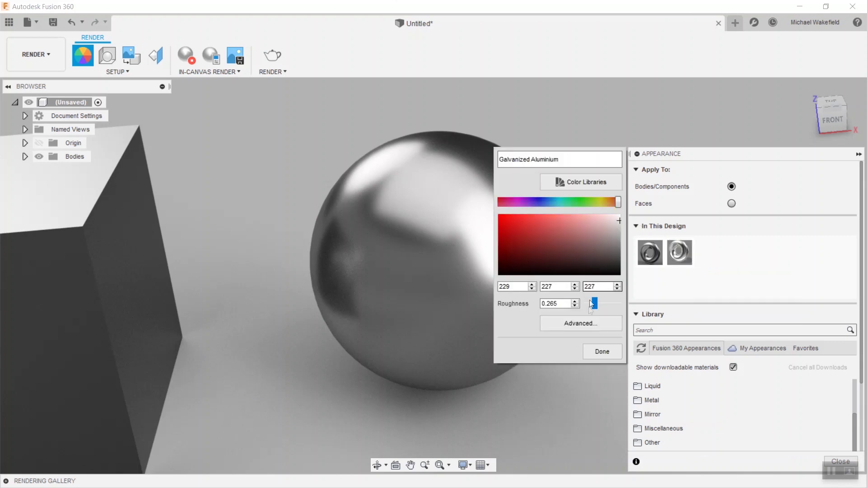
click(586, 322)
drag(527, 139, 292, 23)
drag(381, 257, 484, 378)
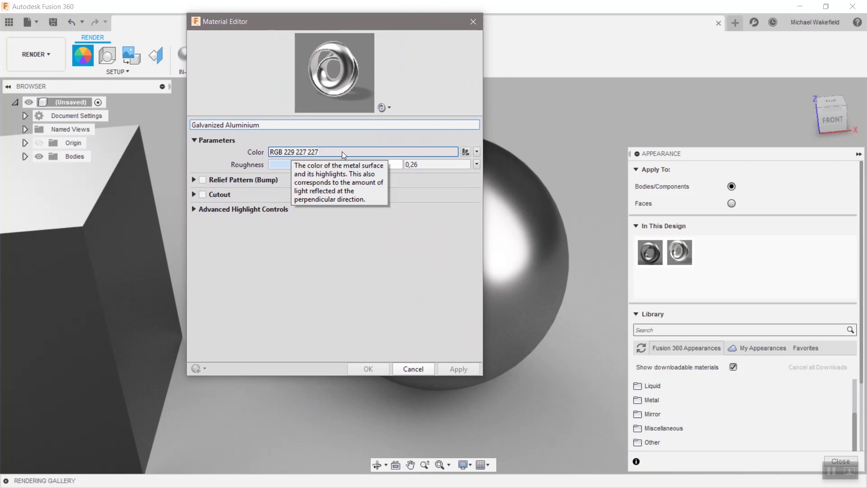
Use galvanizedsheet.png as the Galvanized Aluminium colour image and apply it to the sphere.
click(477, 152)
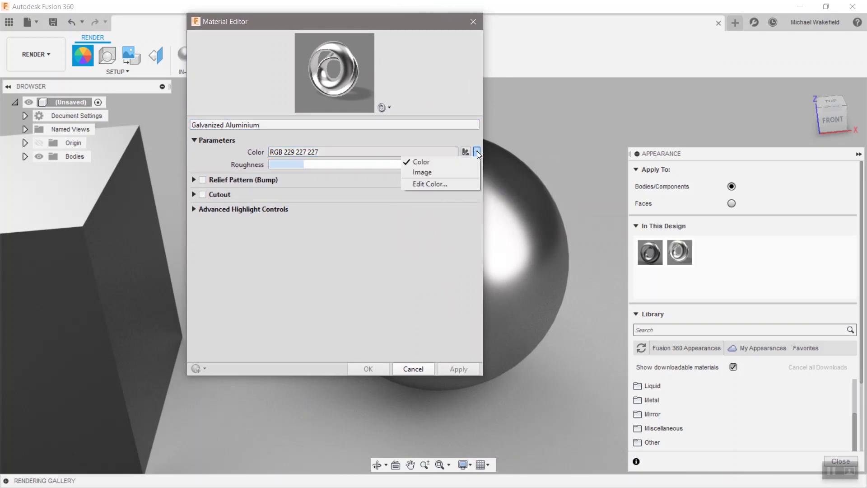
click(433, 172)
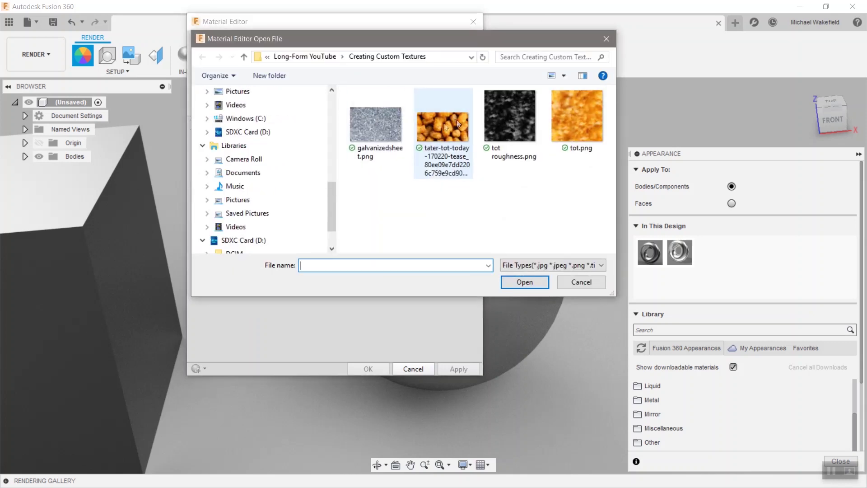
click(381, 129)
double_click(381, 128)
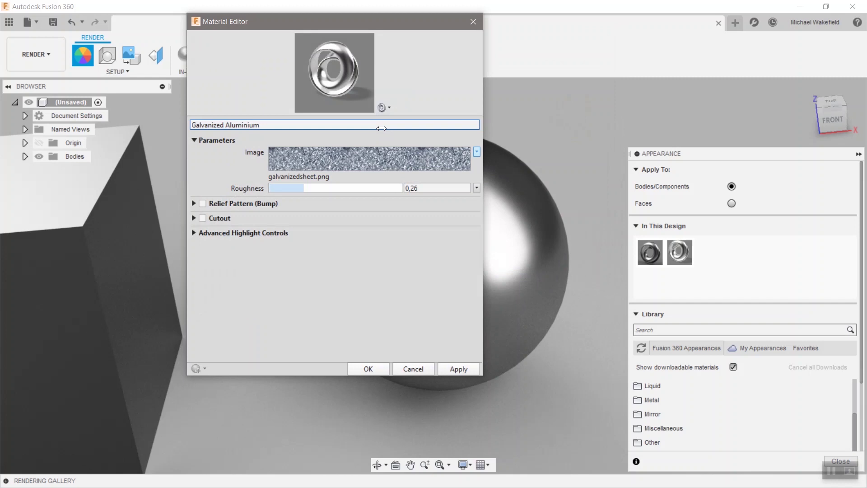
click(461, 370)
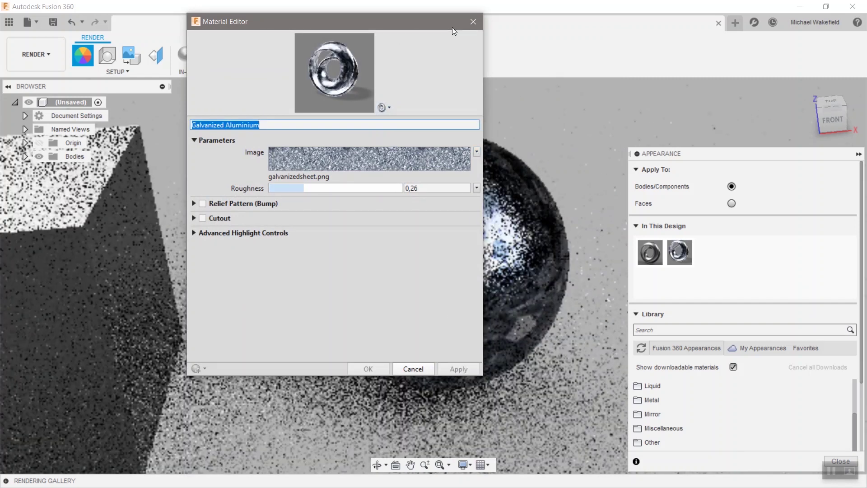
drag(437, 20, 827, 125)
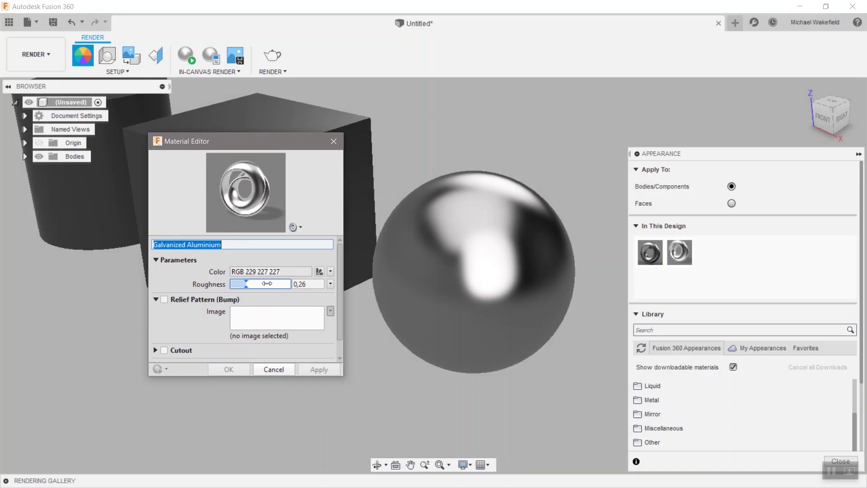
With the colour back at RGB 229, 227, 227, open the Roughness source options.
click(330, 283)
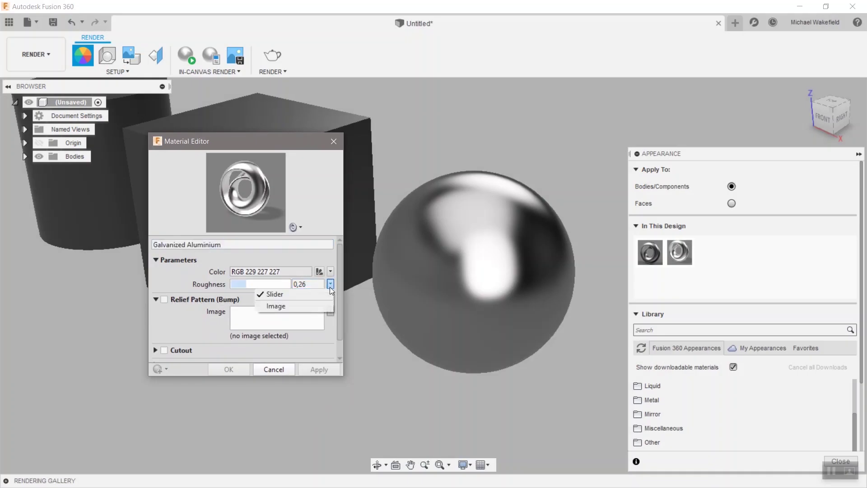
Use galvanizedsheet.png as the roughness image and open its Texture Editor.
click(289, 306)
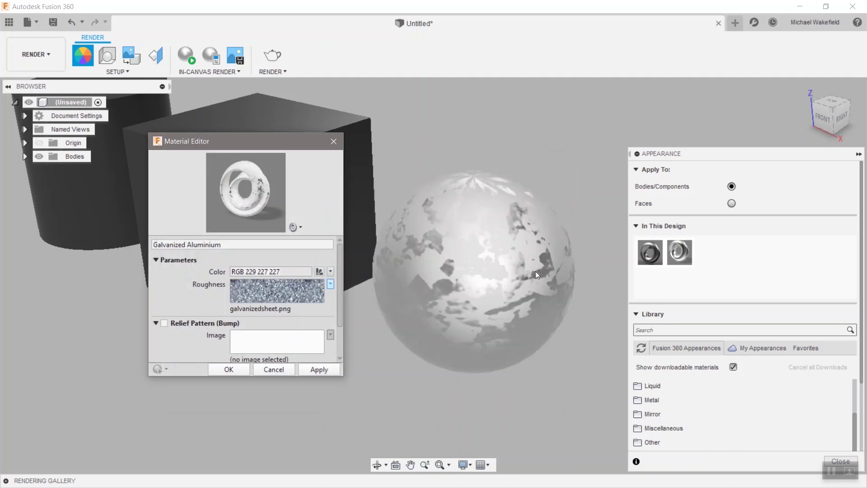
click(315, 285)
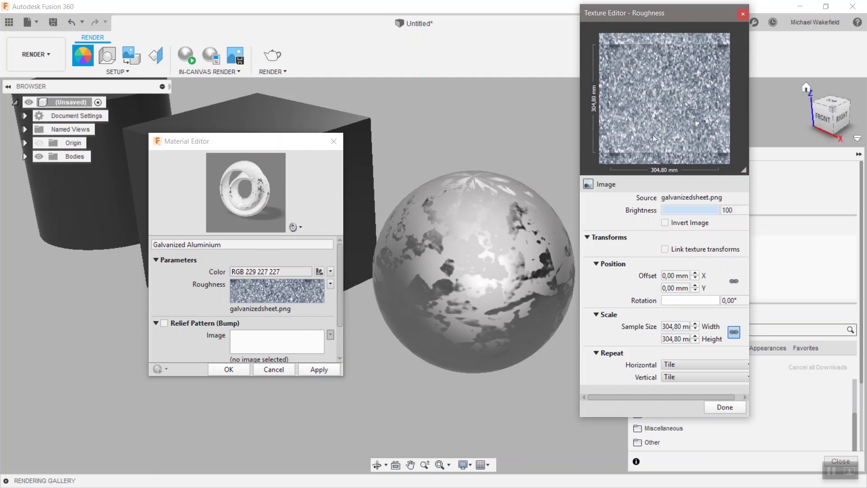
Test roughness map brightness and inversion, ending at brightness 100 with inversion off.
drag(718, 209, 663, 210)
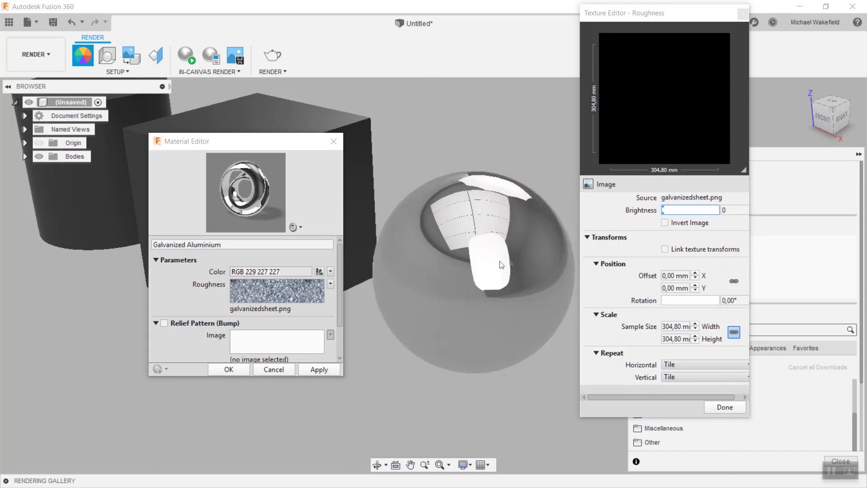
click(664, 222)
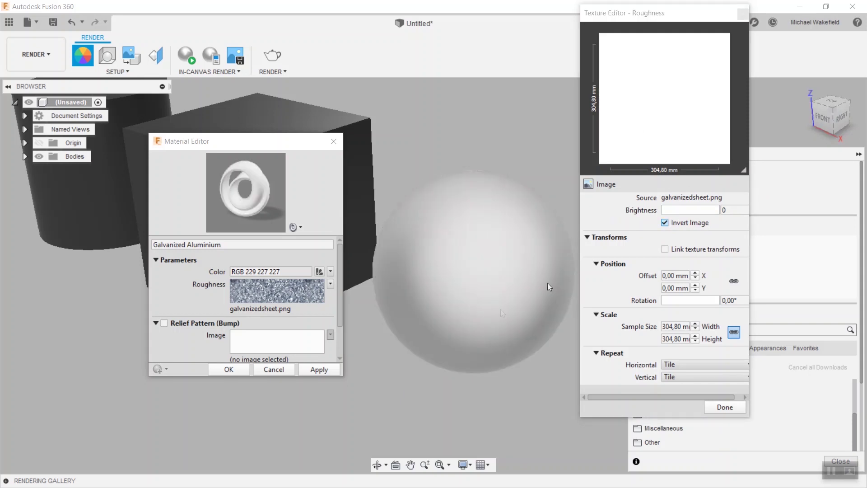
drag(661, 210, 719, 210)
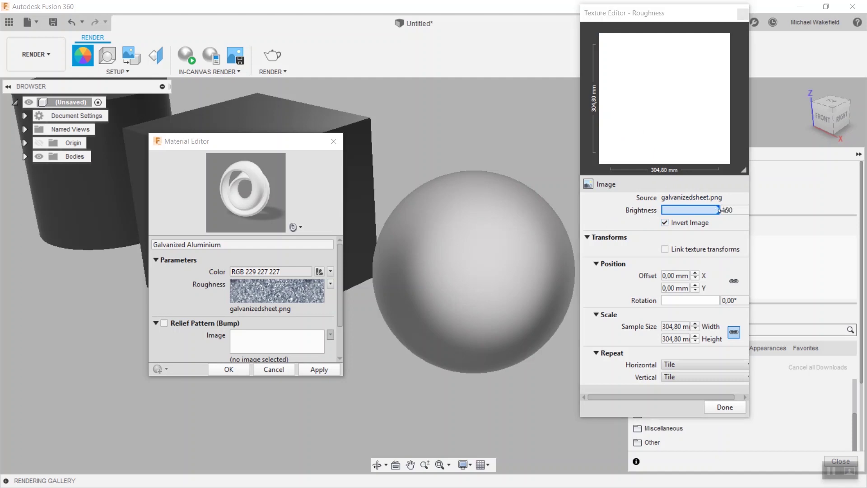
click(664, 223)
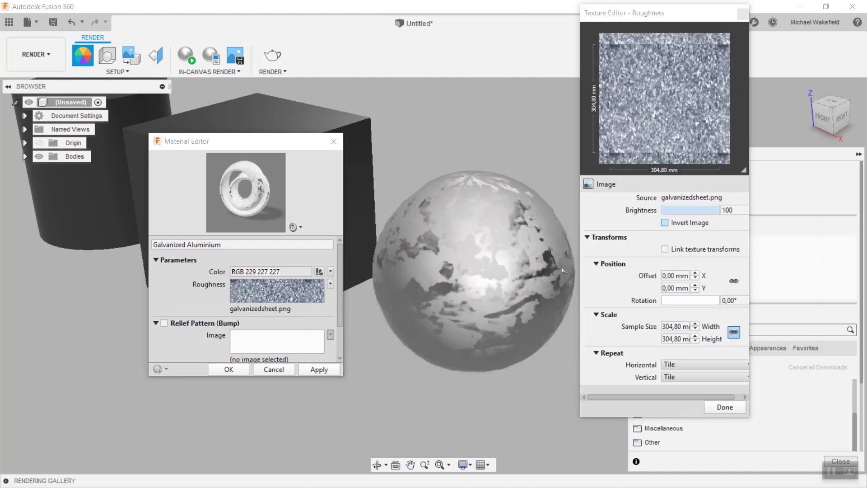
click(664, 222)
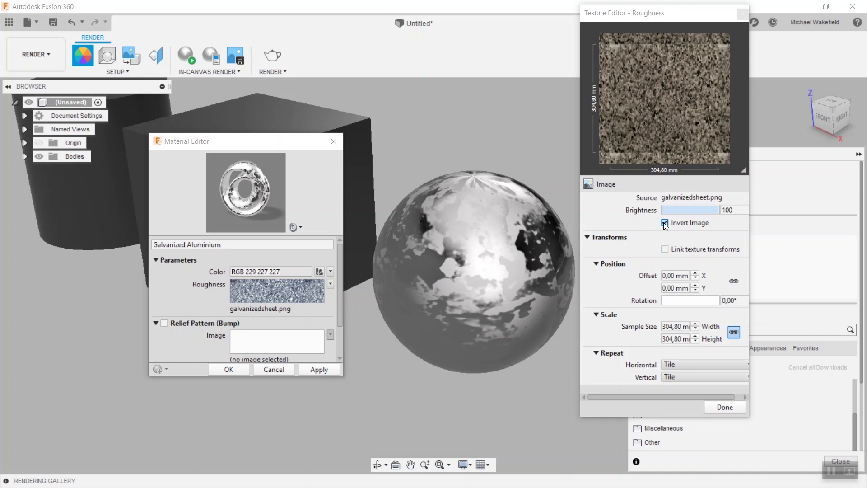
click(664, 223)
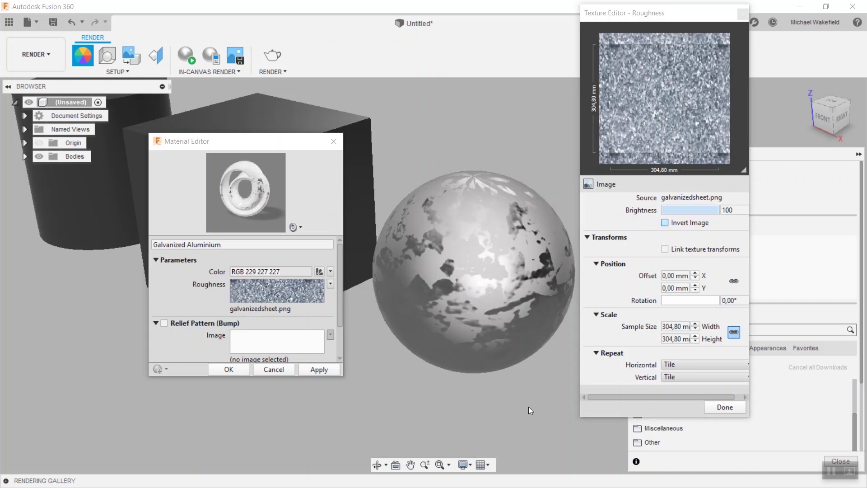
Set the roughness map sample size to 100 mm with linked transforms and apply it.
double_click(673, 326)
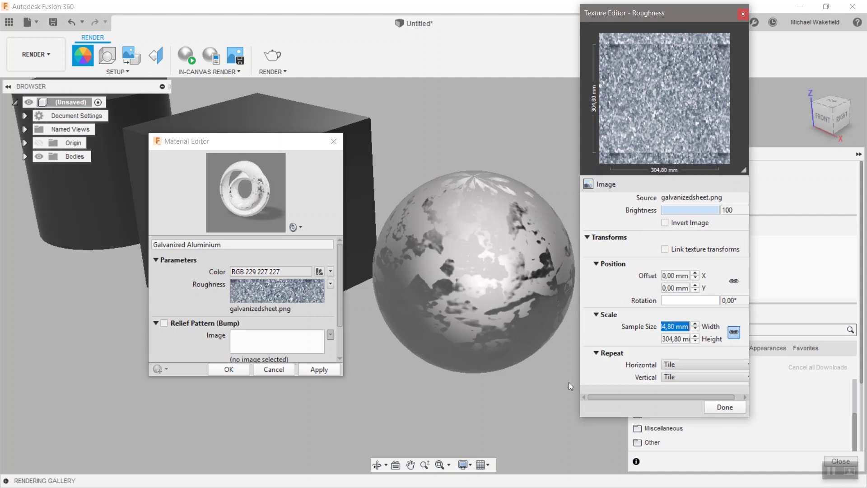
text(100)
key(Return)
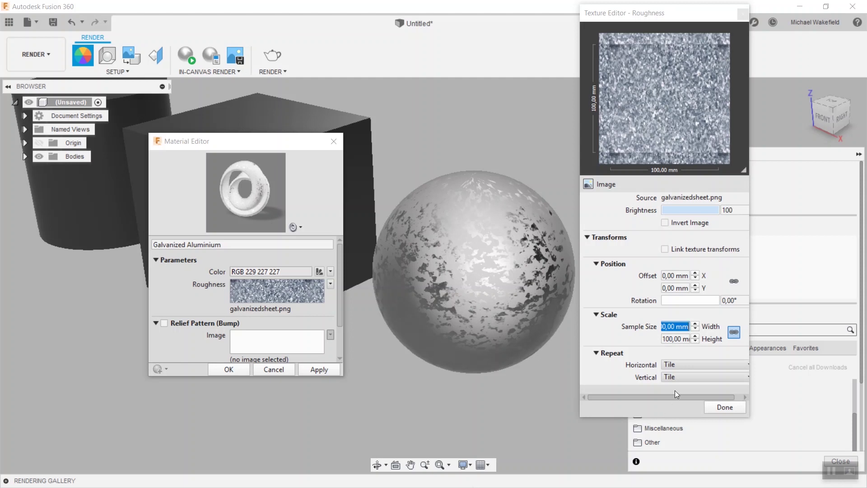
click(664, 248)
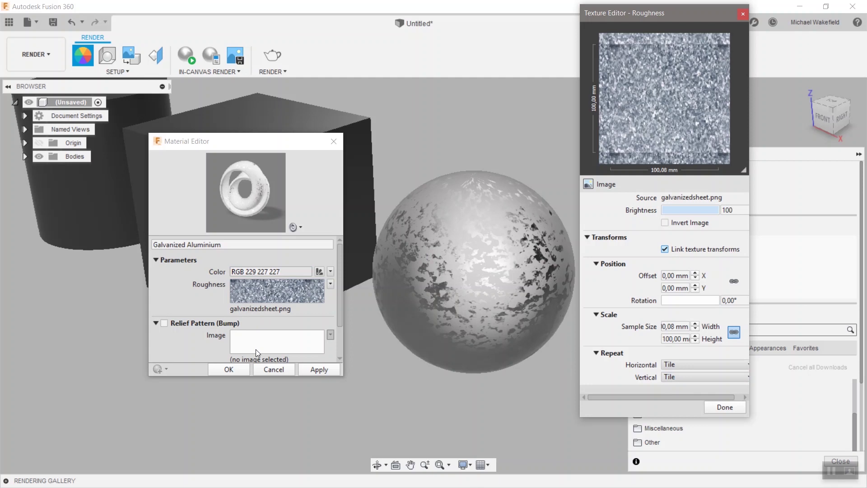
click(724, 407)
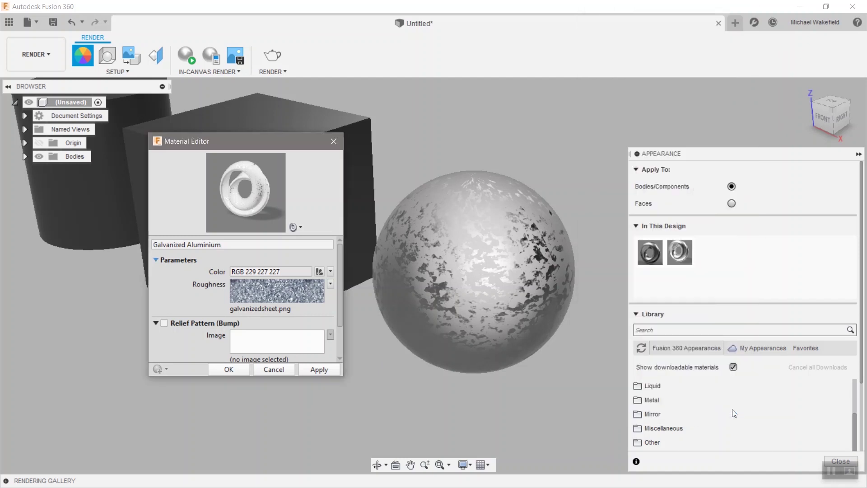
click(331, 369)
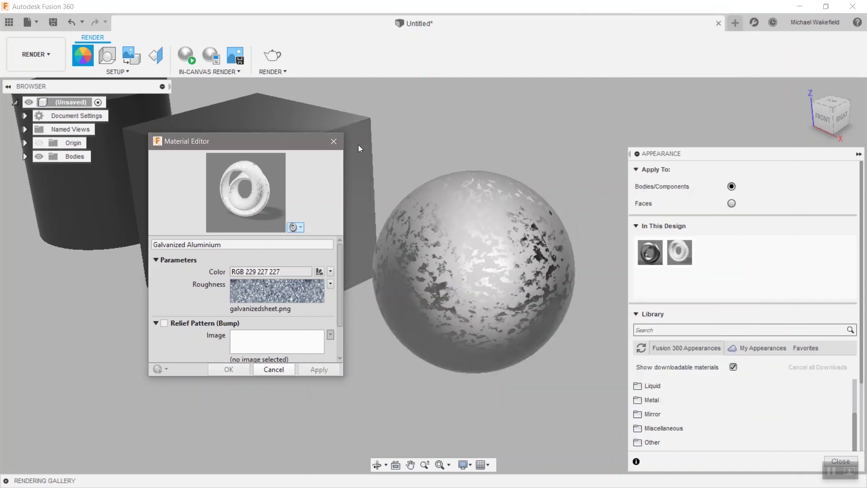
click(333, 141)
Run a brief in-canvas render check of the sphere, then stop it and orbit slightly.
click(186, 56)
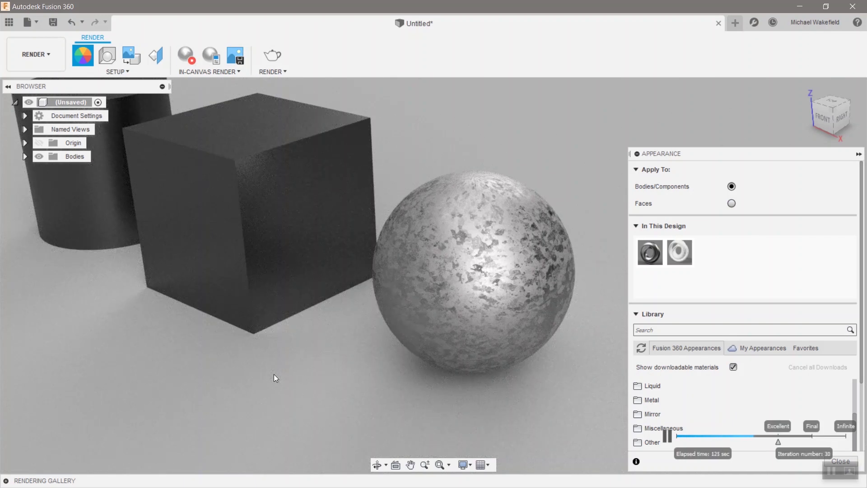
click(186, 55)
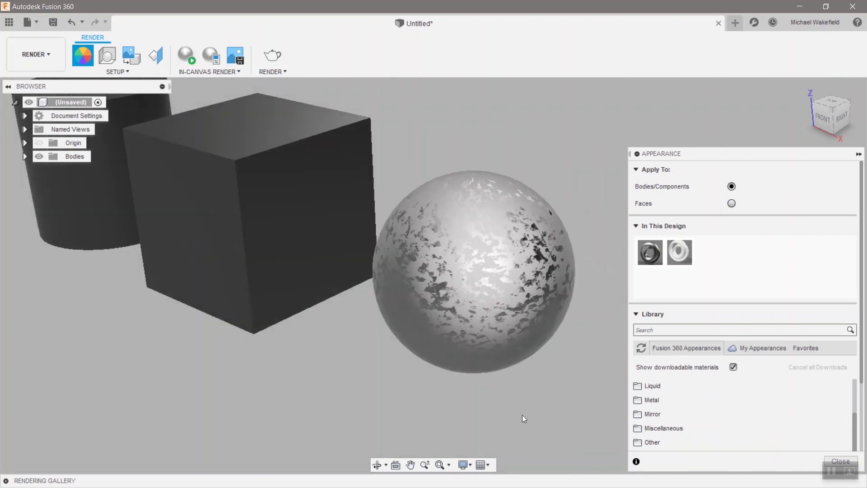
shift+middle_drag(522, 414, 525, 427)
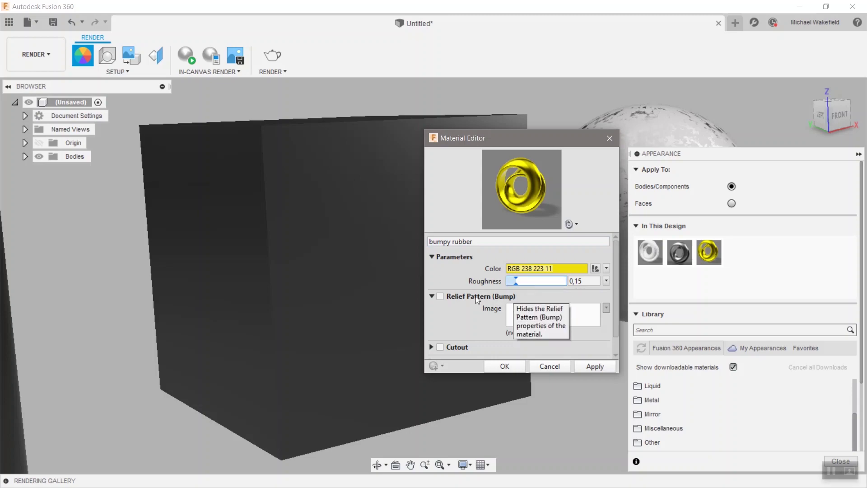
Enable the Relief Pattern (Bump) on bumpy rubber using dots.png as its image.
click(440, 295)
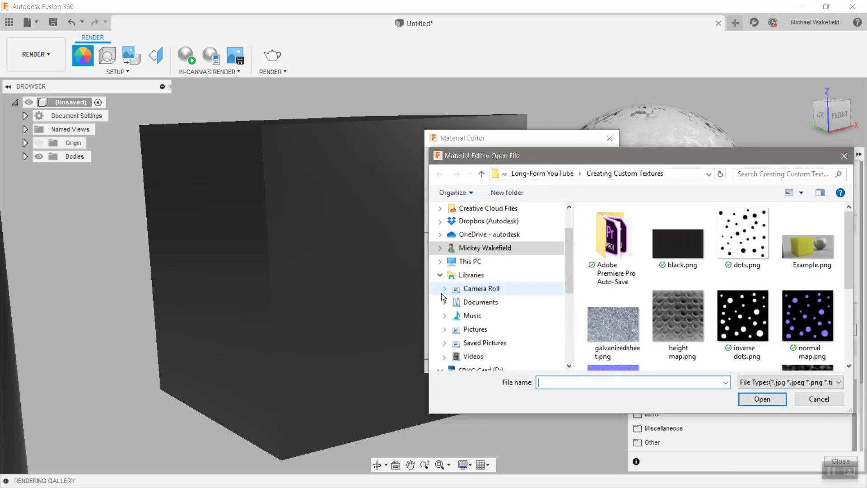
drag(667, 154, 446, 86)
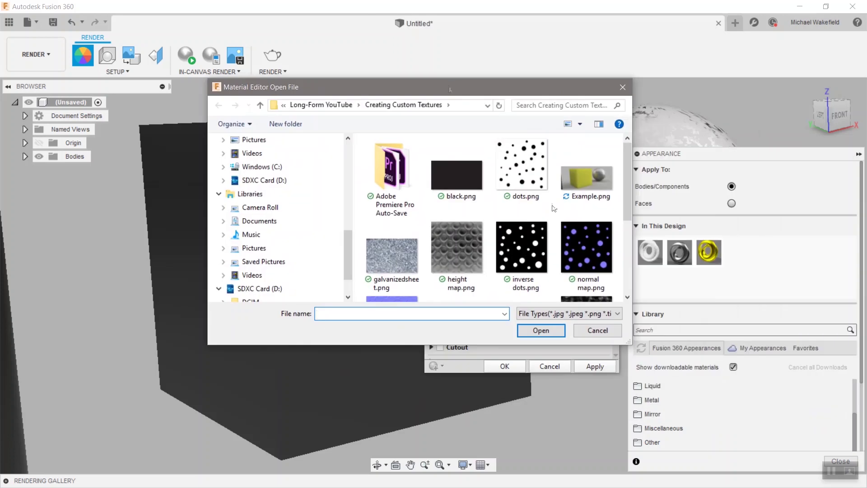
drag(637, 342, 673, 404)
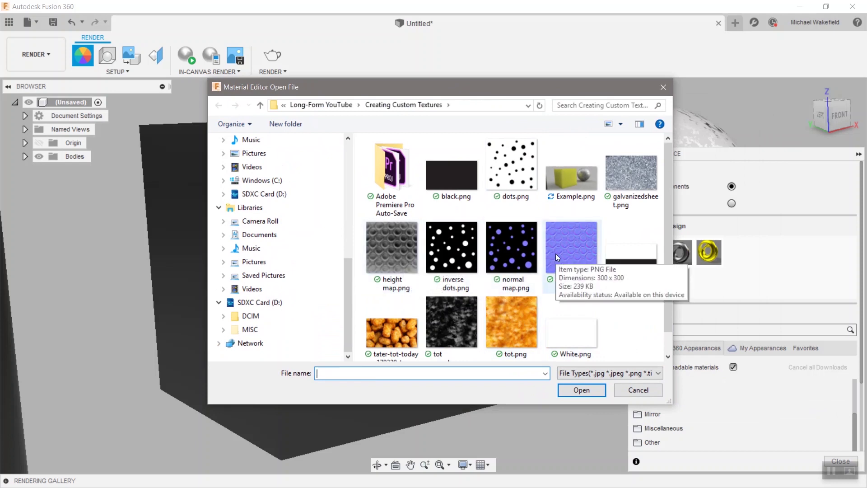
click(510, 175)
click(580, 390)
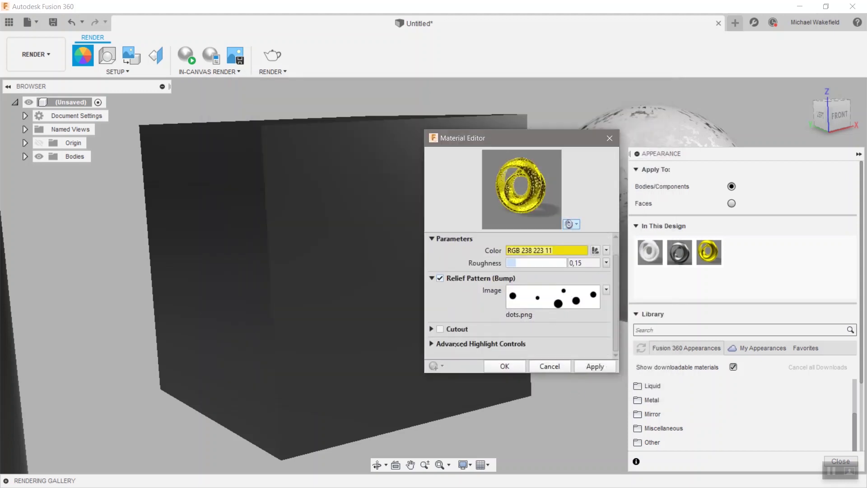
click(431, 343)
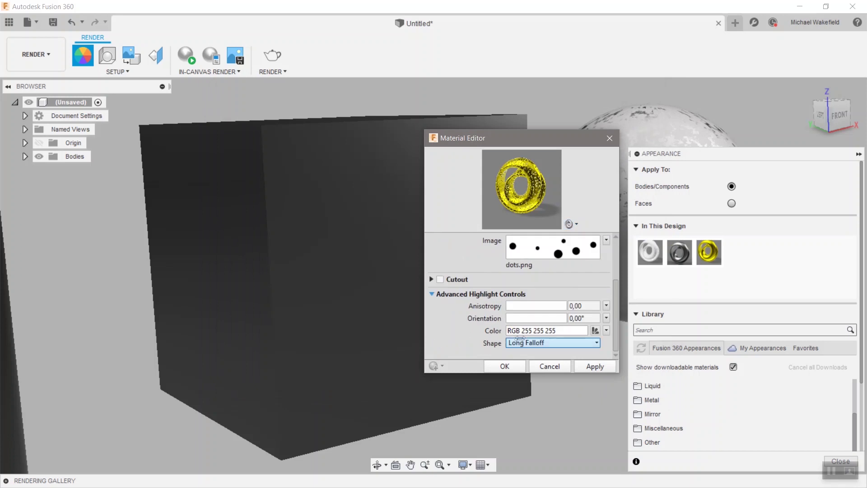
click(431, 293)
In the dots.png Texture Editor, keep Height Map as data type and link texture transforms.
click(556, 296)
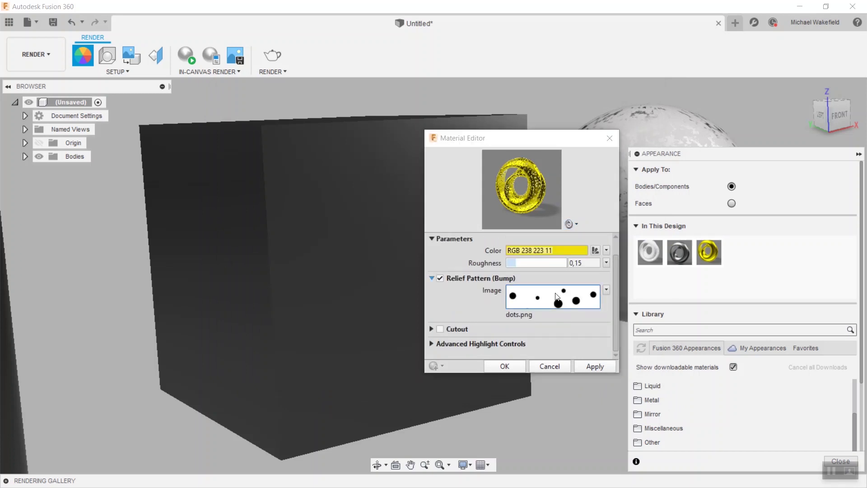
drag(639, 244, 666, 34)
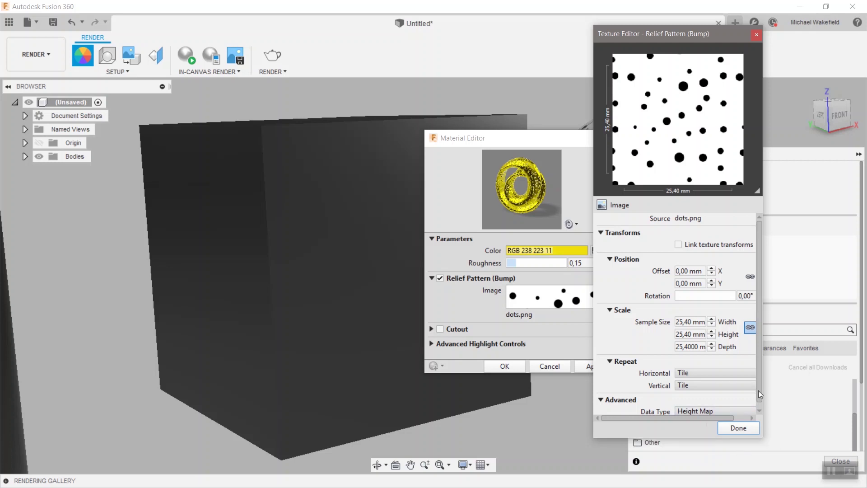
scroll(757, 390, down, 1)
drag(764, 420, 816, 421)
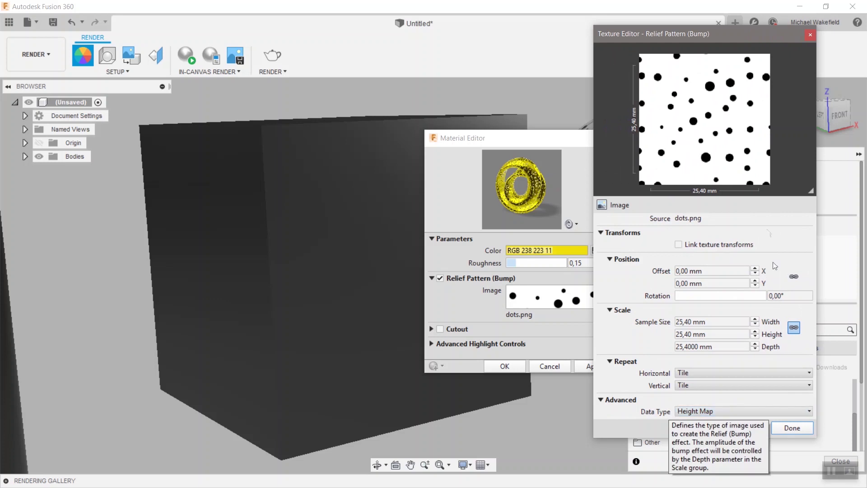
click(711, 412)
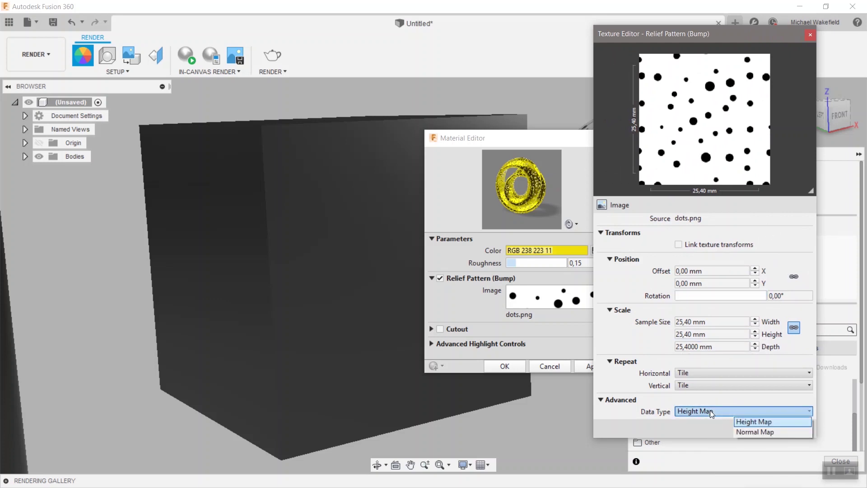
click(763, 421)
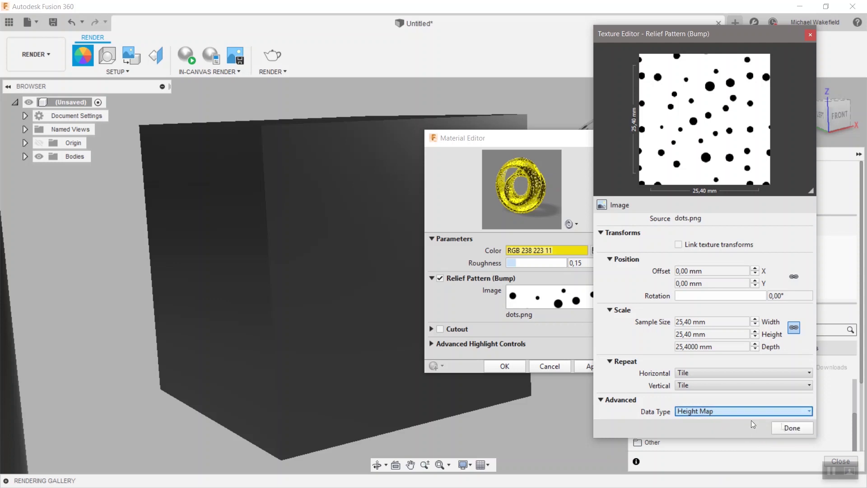
click(678, 245)
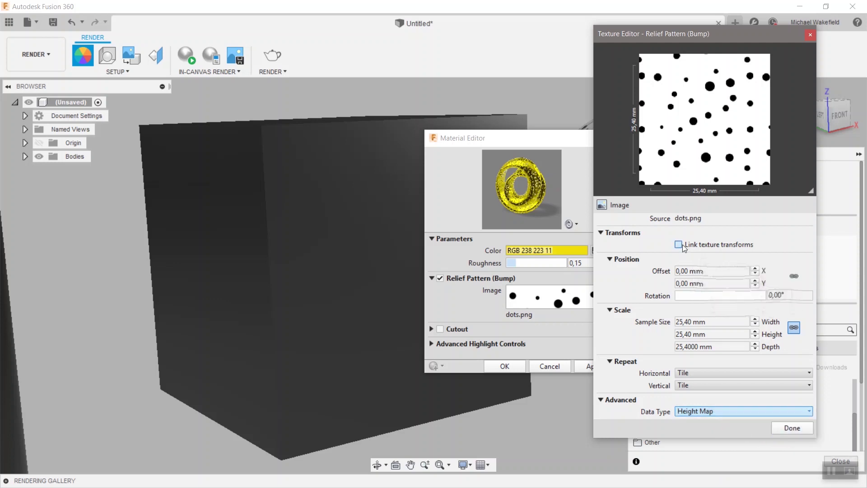
click(792, 428)
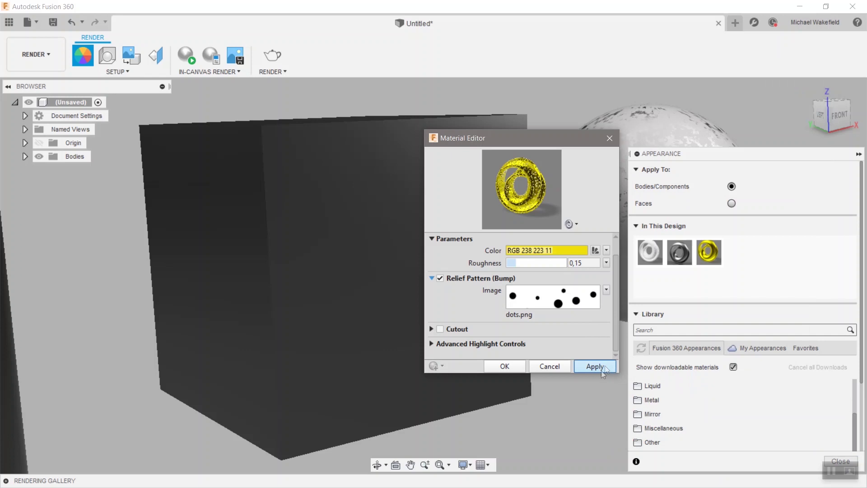
Apply the bumpy rubber edits and drag the swatch onto the cube, making it yellow and dotted.
click(602, 367)
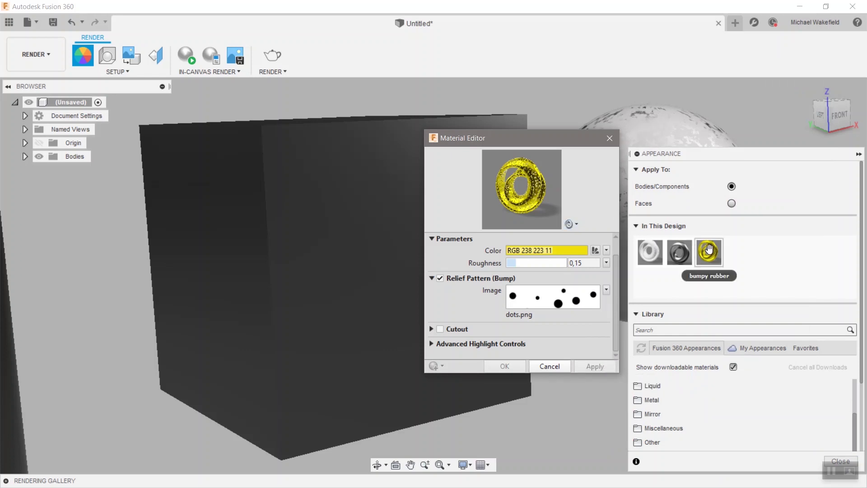
drag(708, 251, 348, 236)
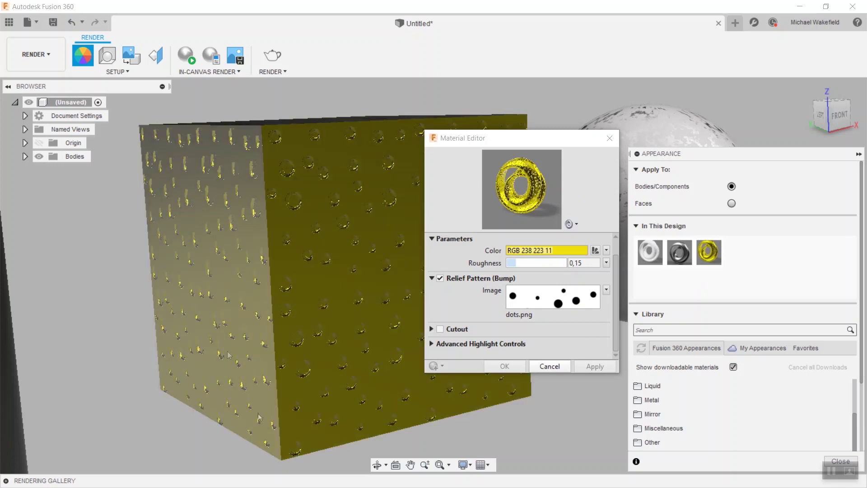
scroll(295, 305, up, 3)
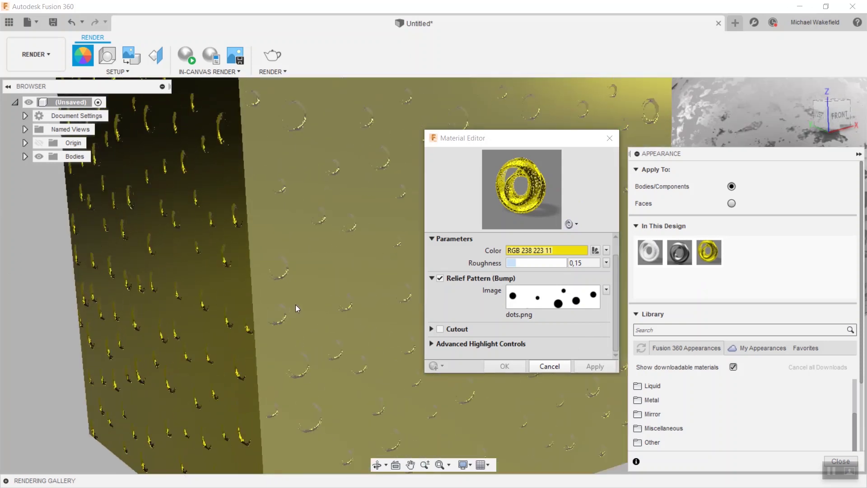
scroll(295, 304, down, 3)
scroll(272, 150, up, 3)
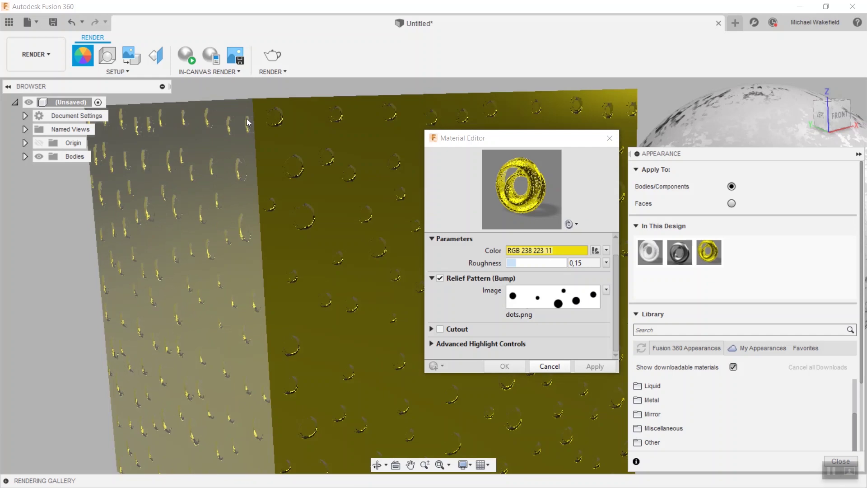
scroll(335, 159, down, 2)
scroll(334, 158, down, 2)
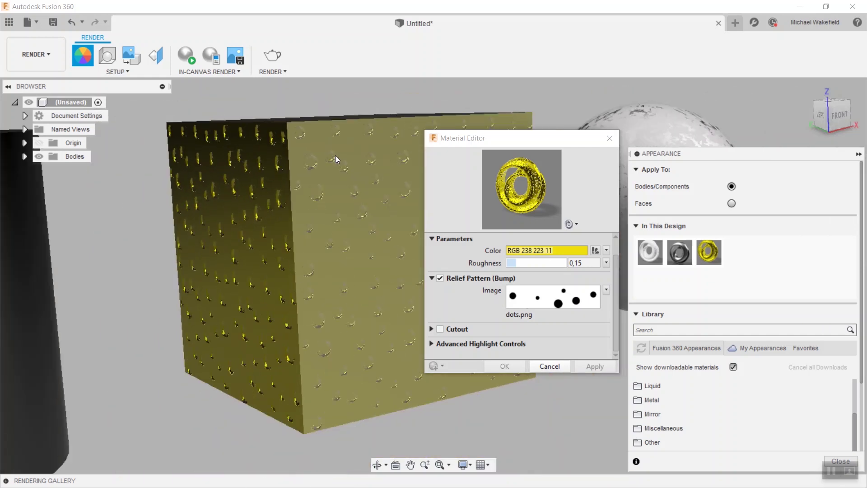
Swap the bump image to normal mapping.png as a Normal Map, starting an in-canvas render.
click(186, 54)
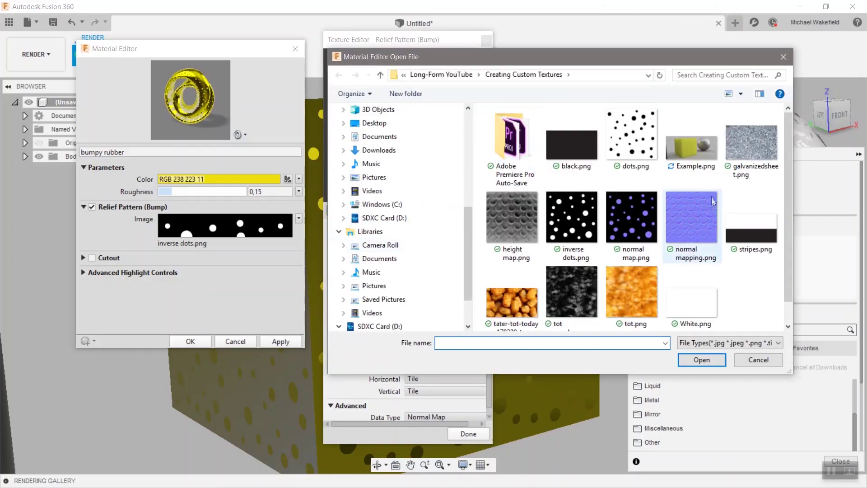
click(705, 221)
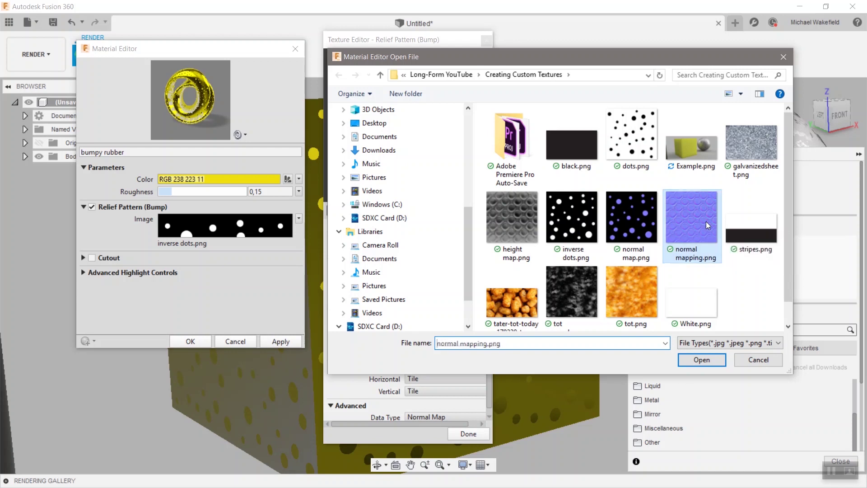
click(705, 360)
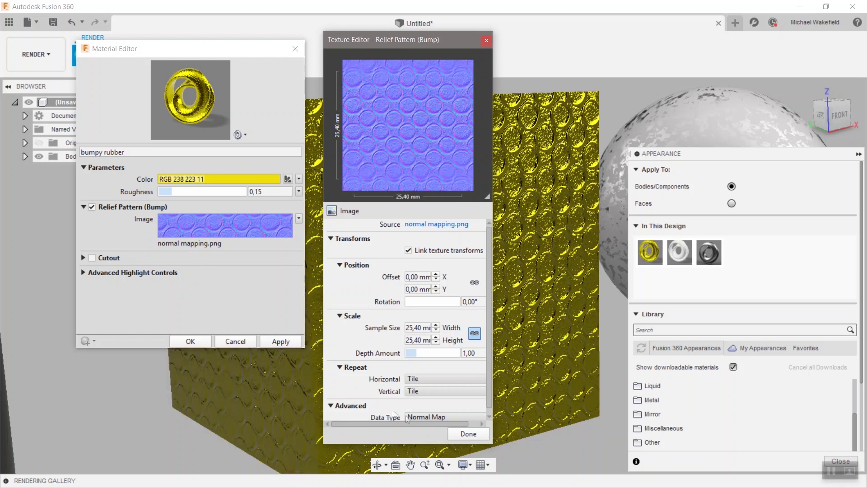
click(467, 433)
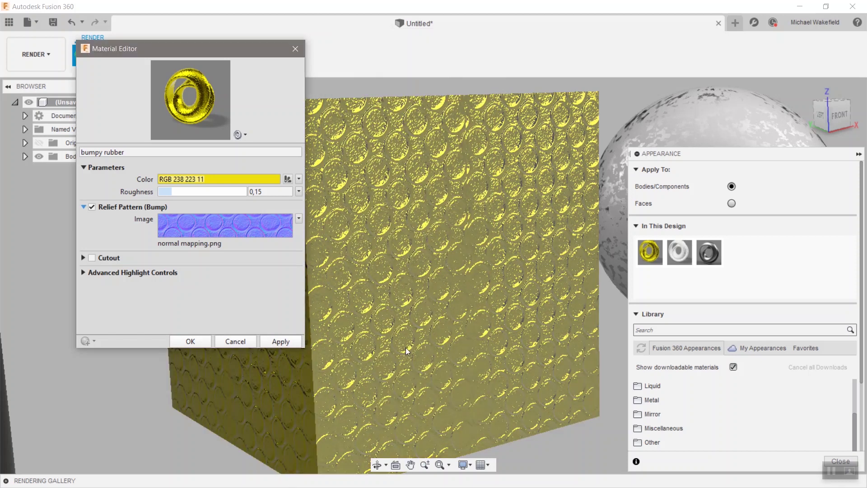
Apply the normal map change, close the Material Editor, and start the in-canvas render.
click(281, 342)
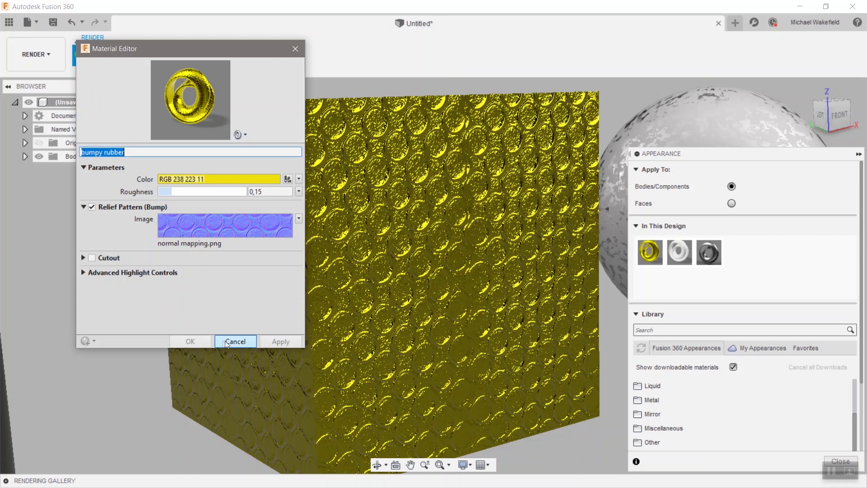
click(296, 48)
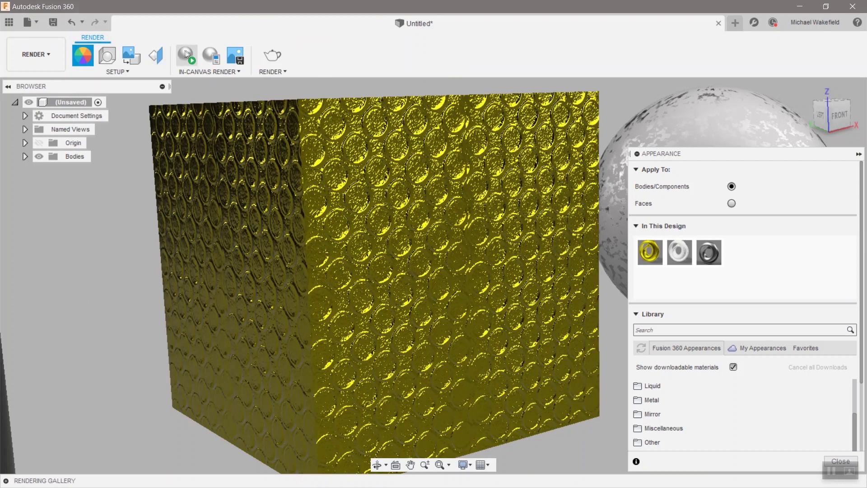
click(185, 55)
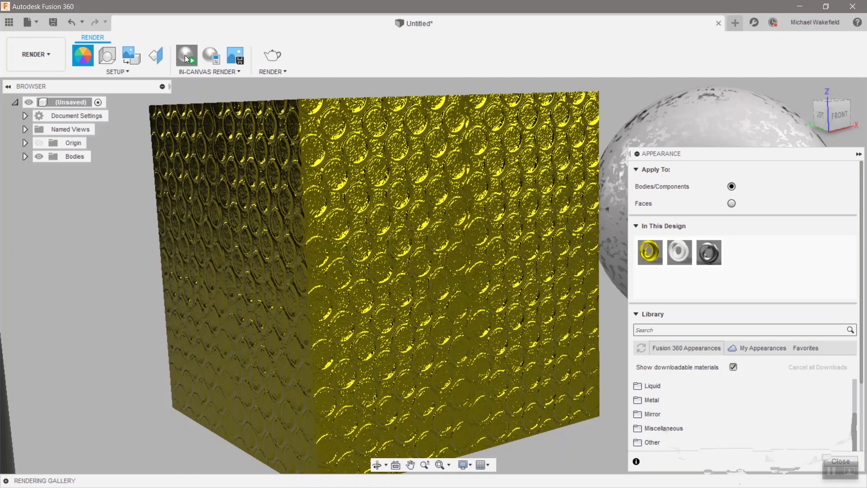